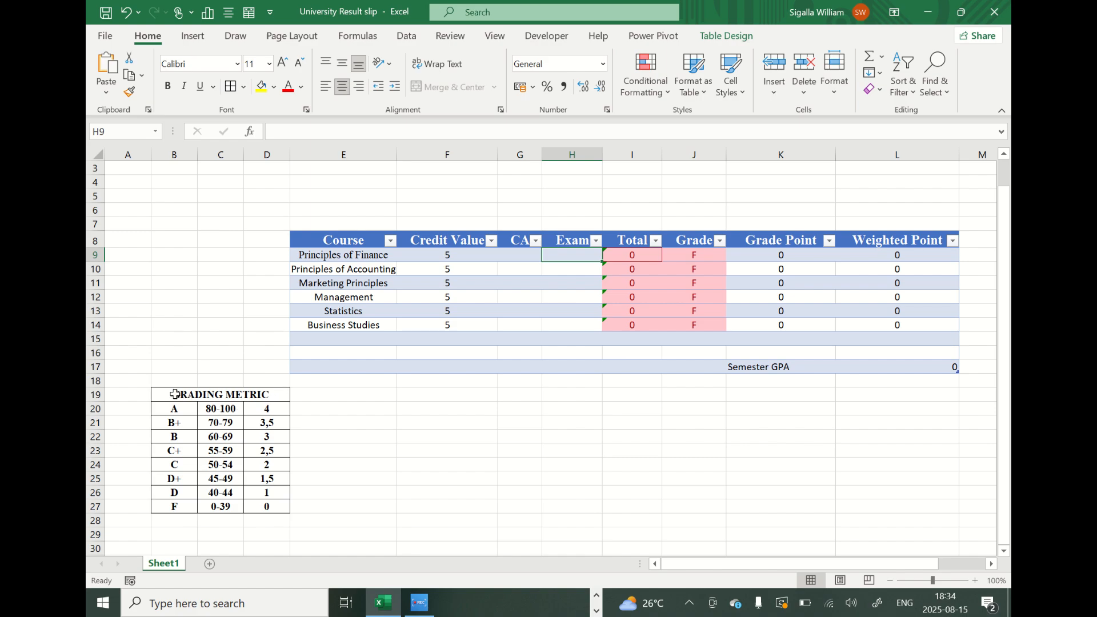
# Examine the grading metric table and the CA, Exam, Total, Grade and Weighted Point columns of the course table.
pyautogui.moveTo(178, 395); pyautogui.dragTo(262, 504)
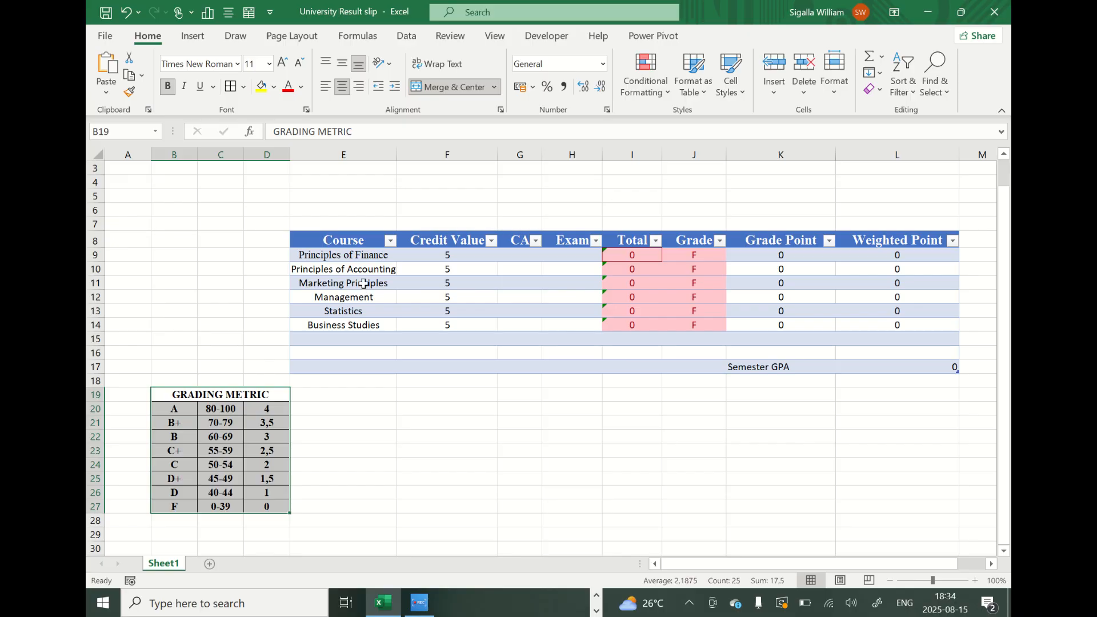
pyautogui.click(323, 464)
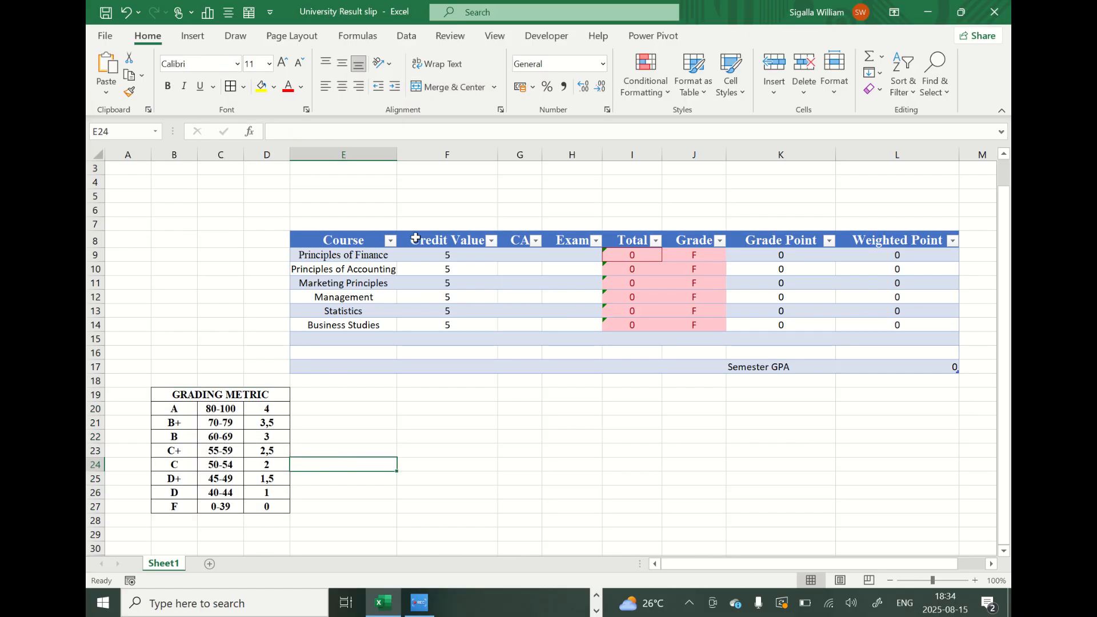
pyautogui.click(519, 247)
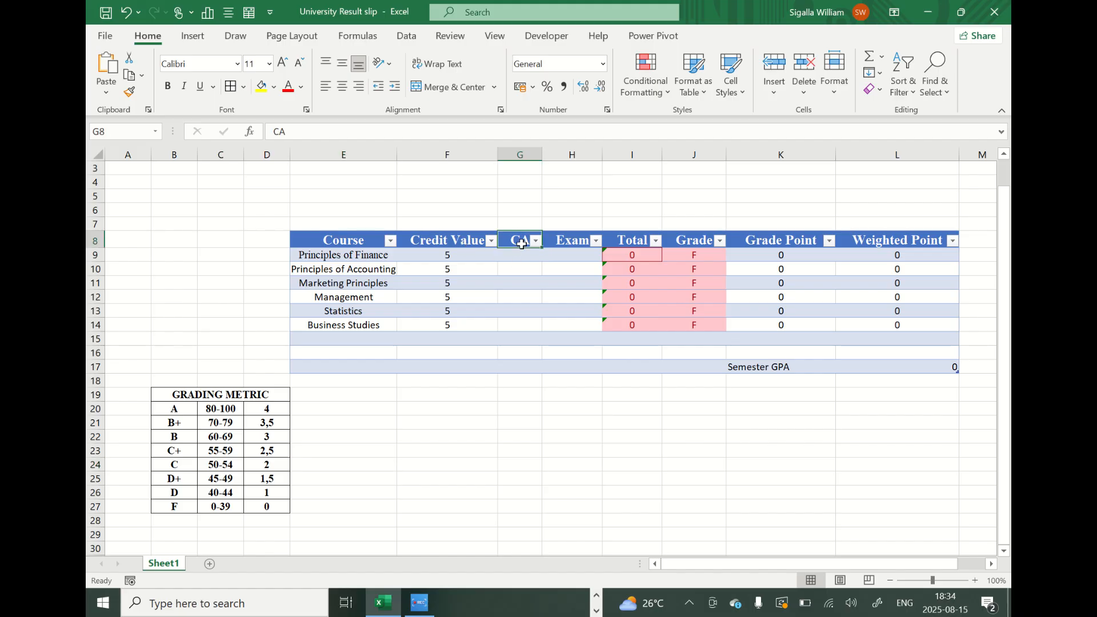
pyautogui.click(568, 245)
pyautogui.click(626, 243)
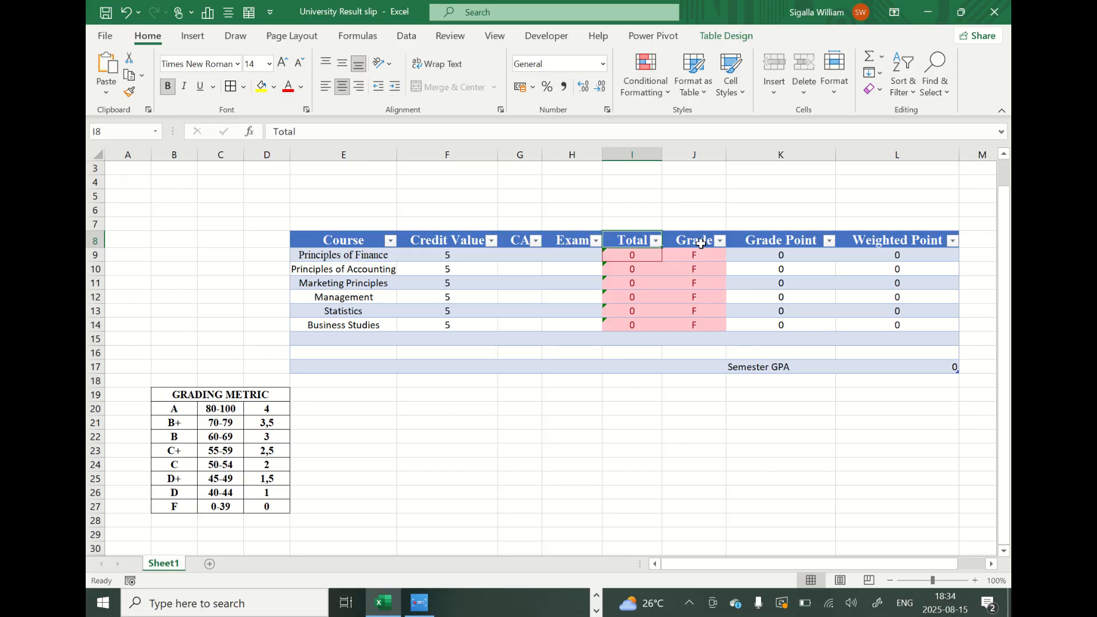
pyautogui.click(700, 244)
pyautogui.click(862, 240)
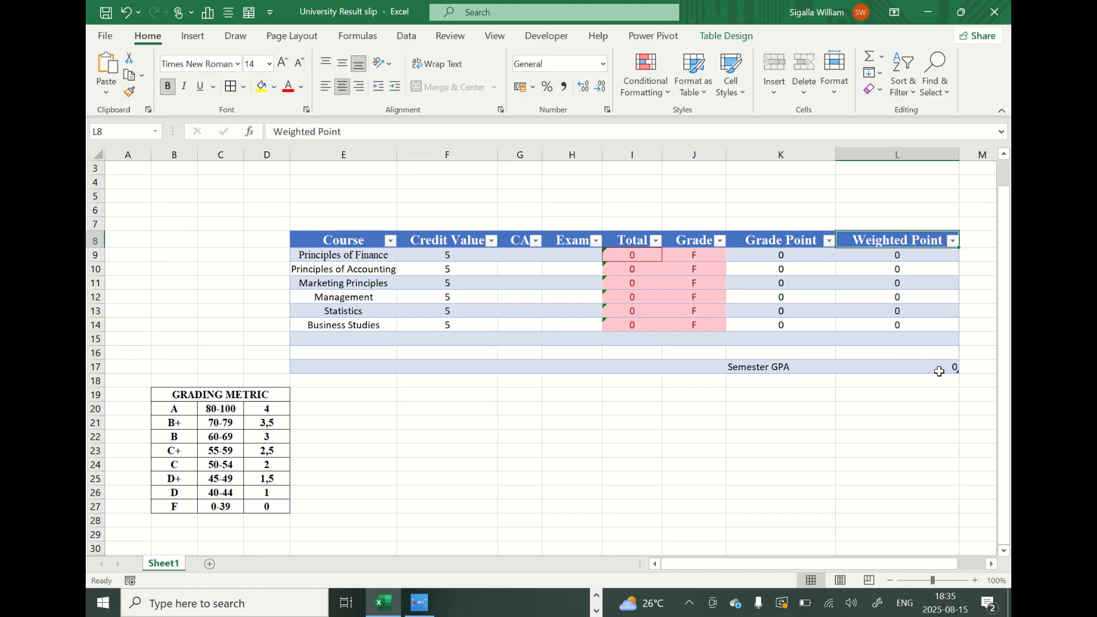
# Enter a CA mark of 18 and an exam mark of 45 for Principles of Finance.
pyautogui.click(530, 257)
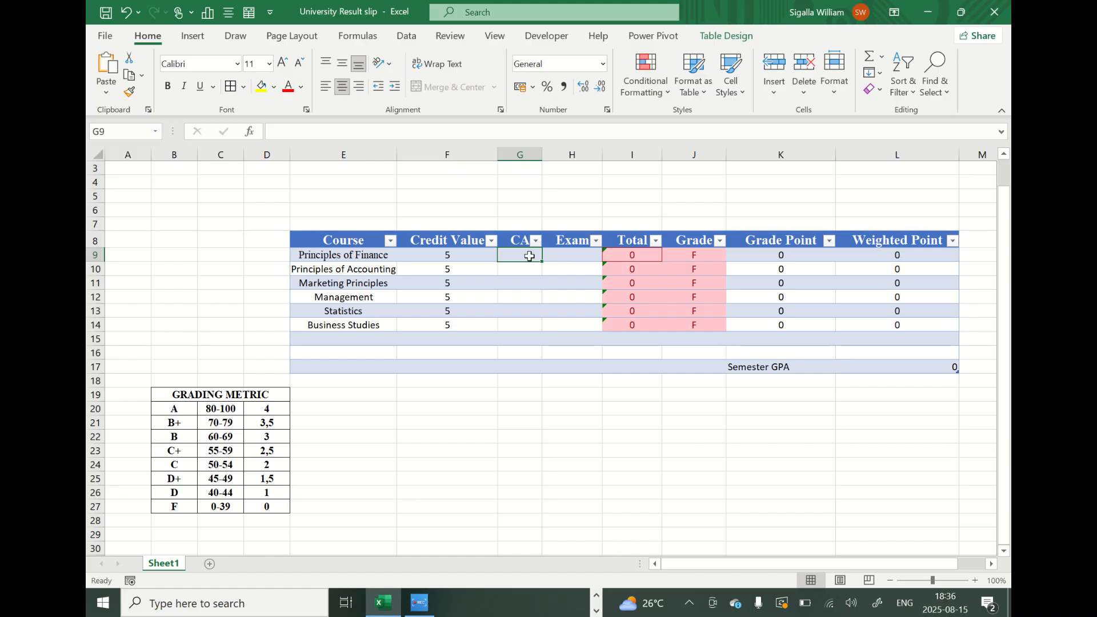
pyautogui.write('1')
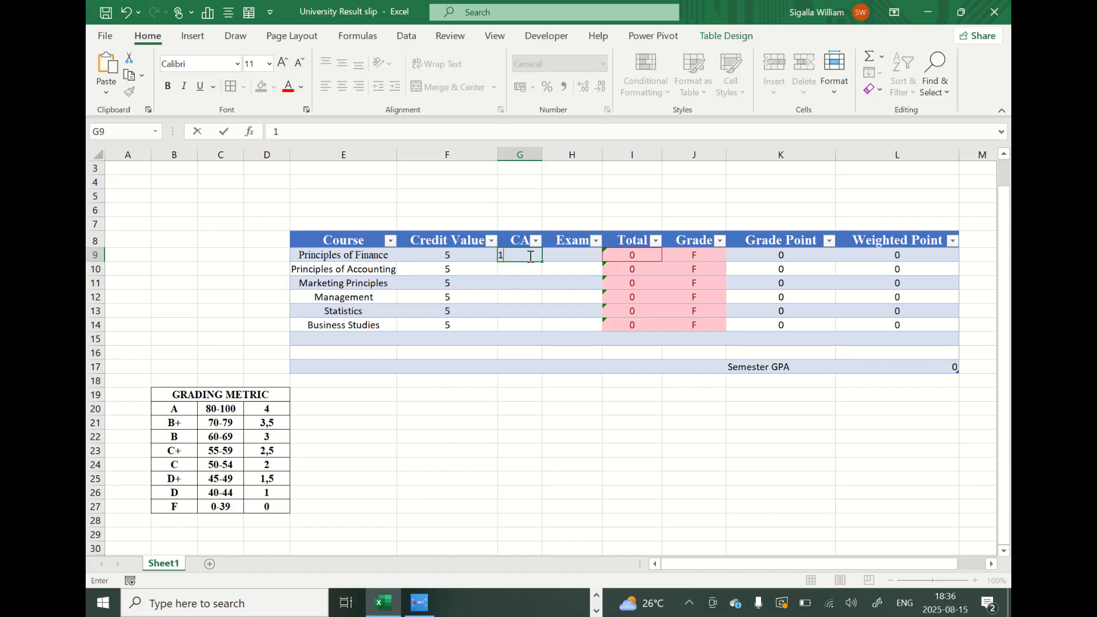
pyautogui.write('8')
pyautogui.press('Tab')
pyautogui.write('45')
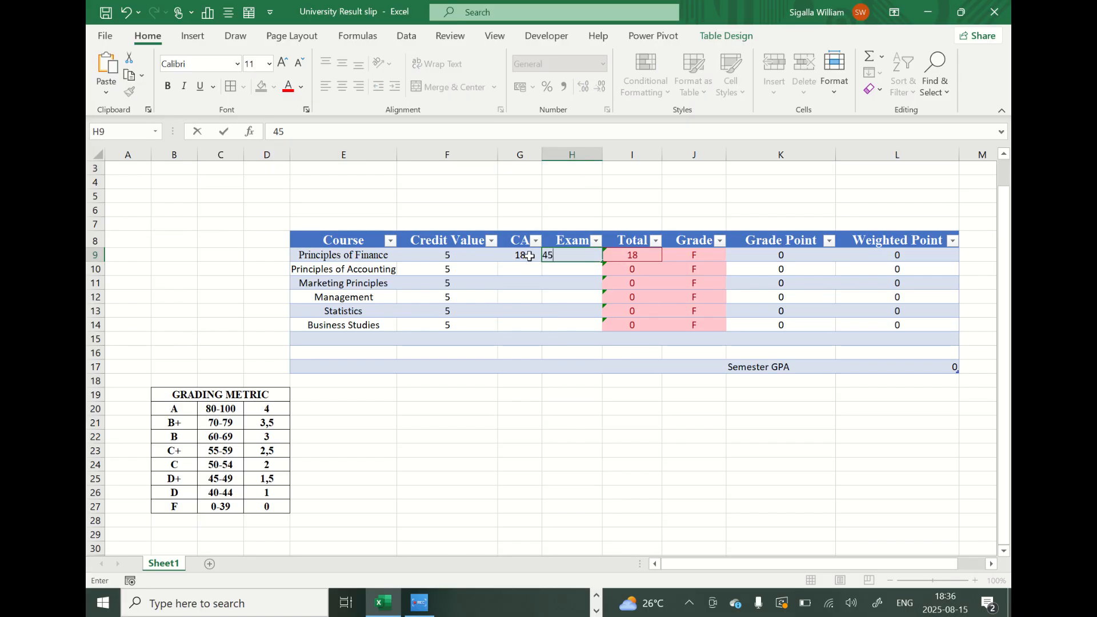
pyautogui.press('Return')
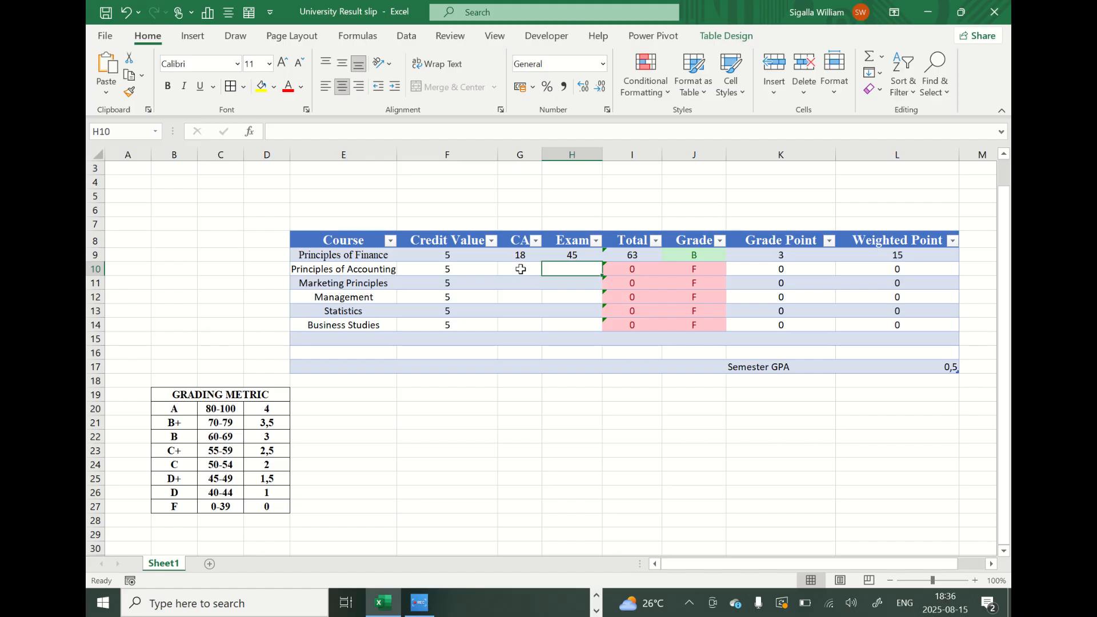
# Enter a CA mark of 13 and an exam mark of 34 for Principles of Accounting.
pyautogui.click(520, 269)
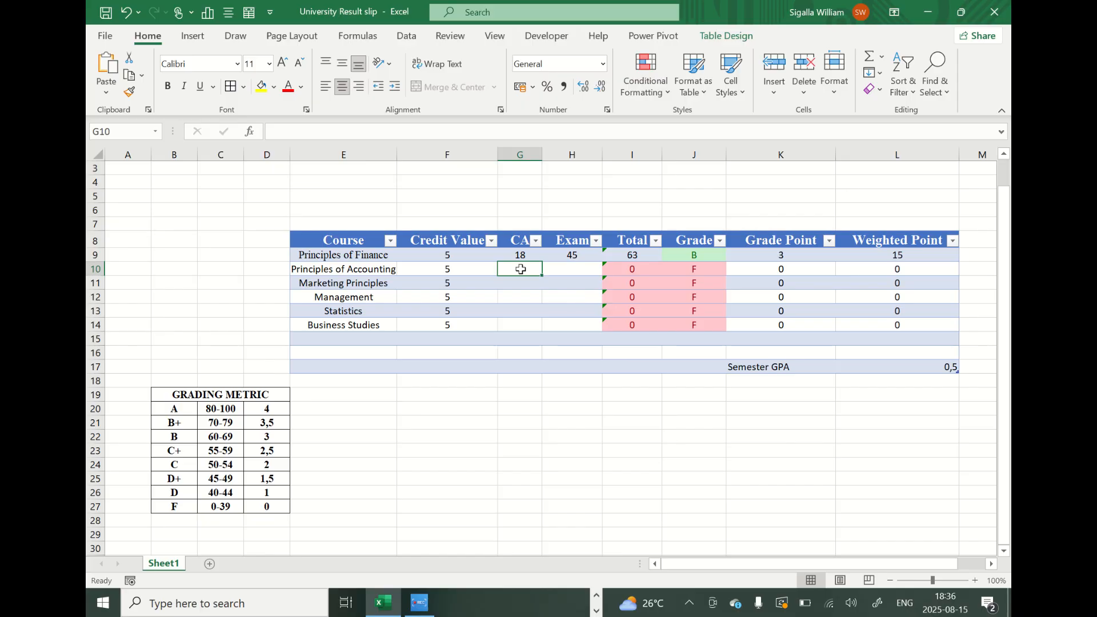
pyautogui.write('13')
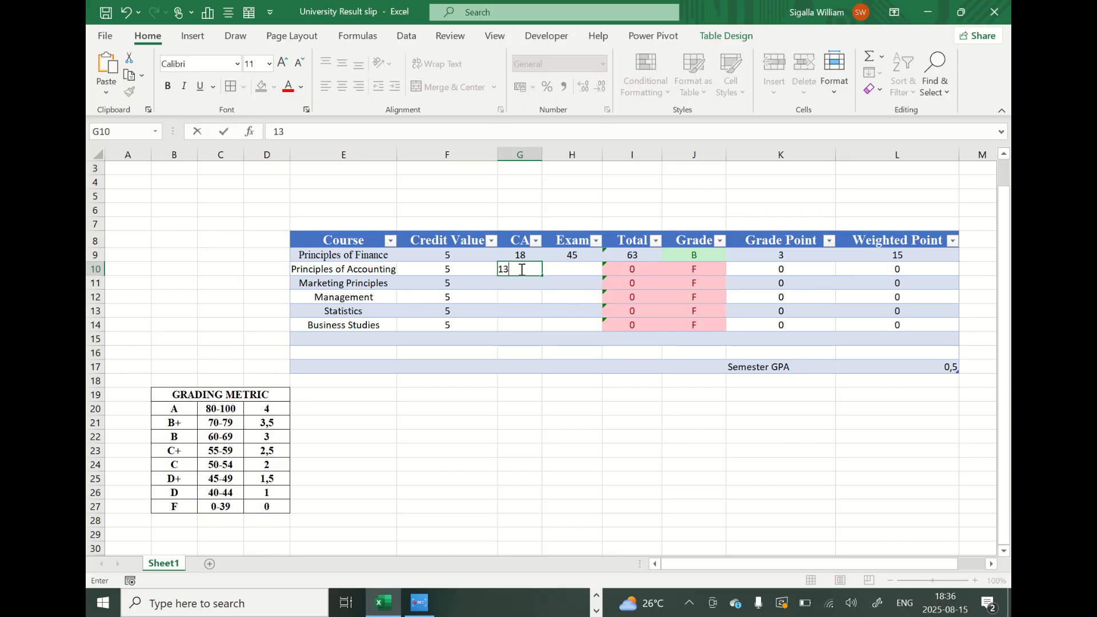
pyautogui.press('Tab')
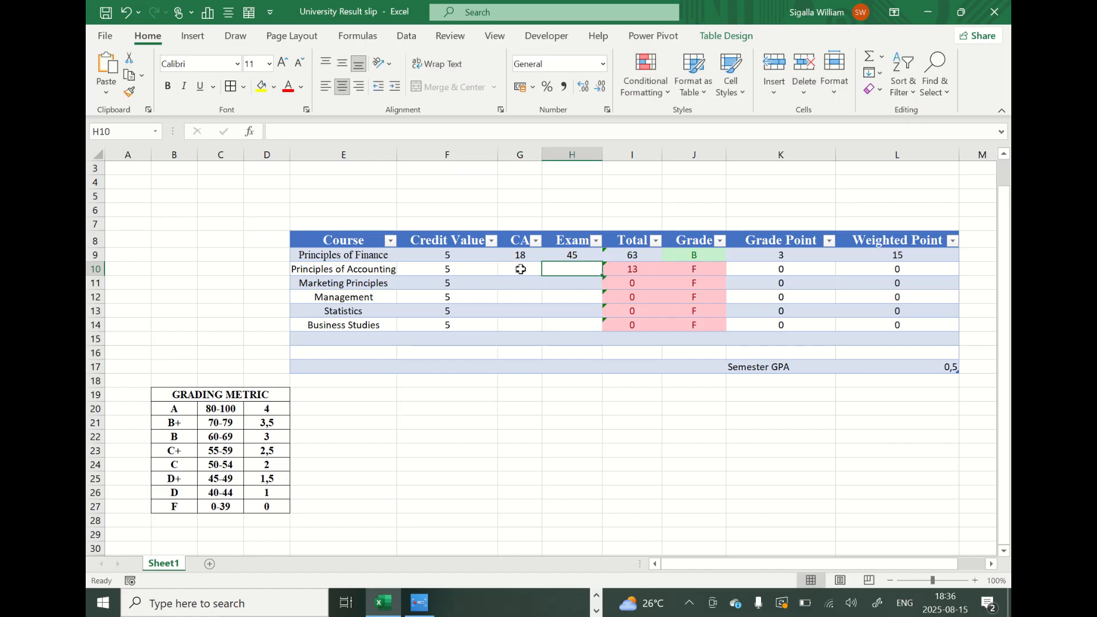
pyautogui.write('34')
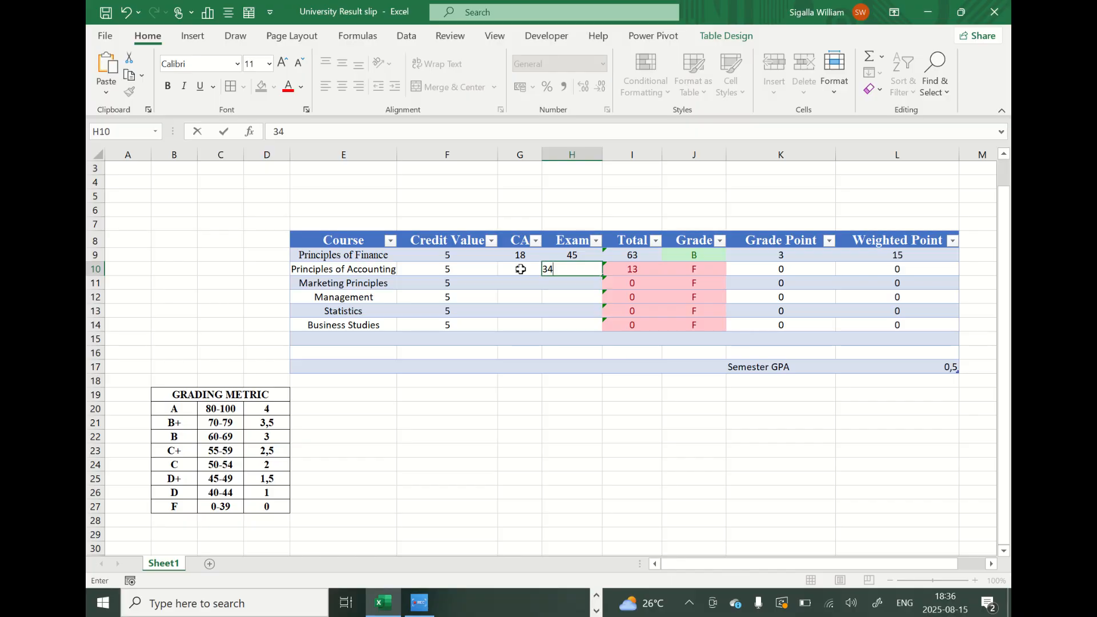
pyautogui.press('Return')
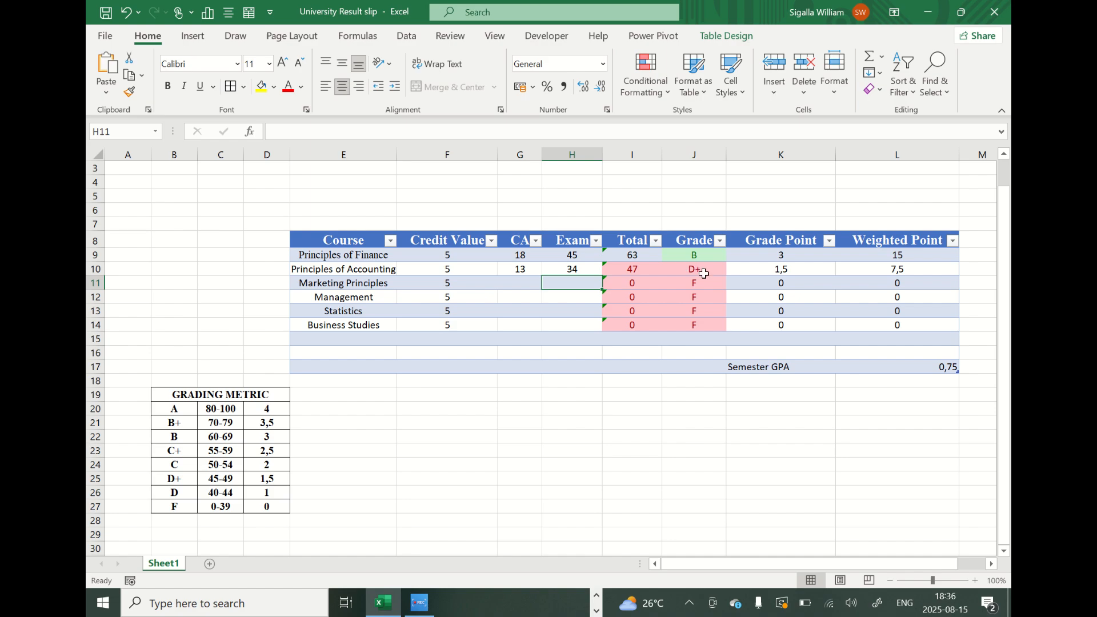
# Enter a CA mark of 24 and an exam mark of 56 for Marketing Principles.
pyautogui.click(516, 284)
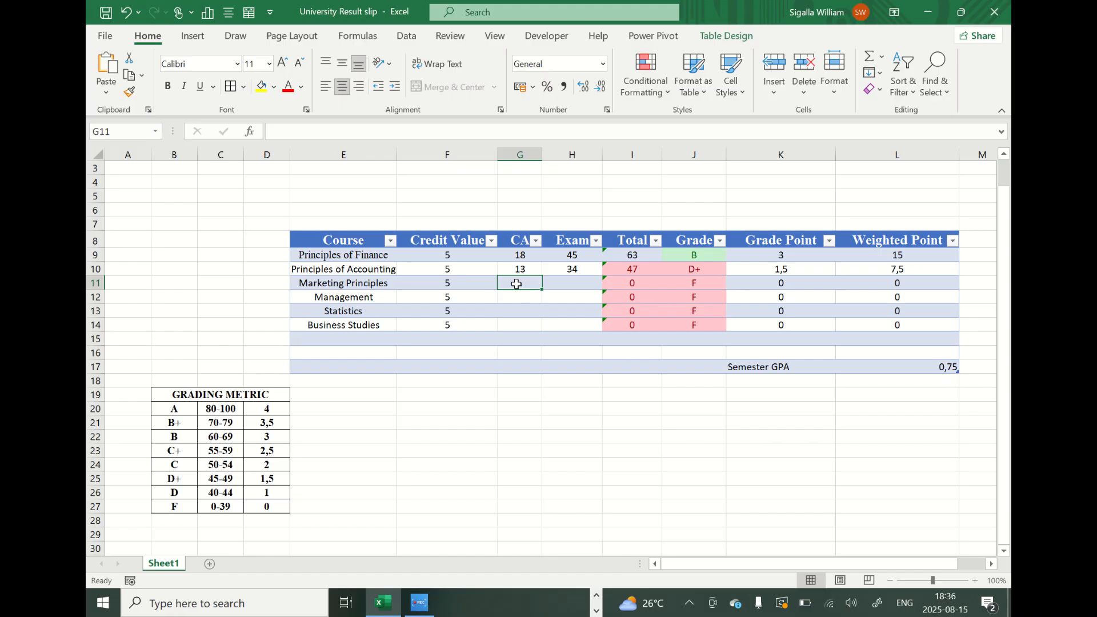
pyautogui.write('24')
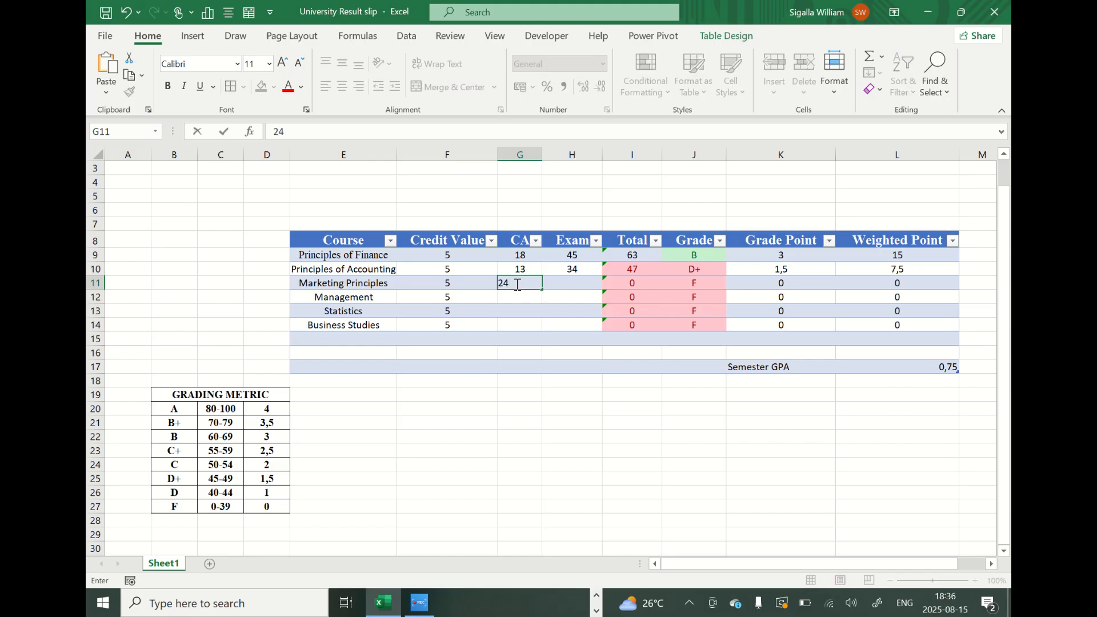
pyautogui.press('Tab')
pyautogui.write('56')
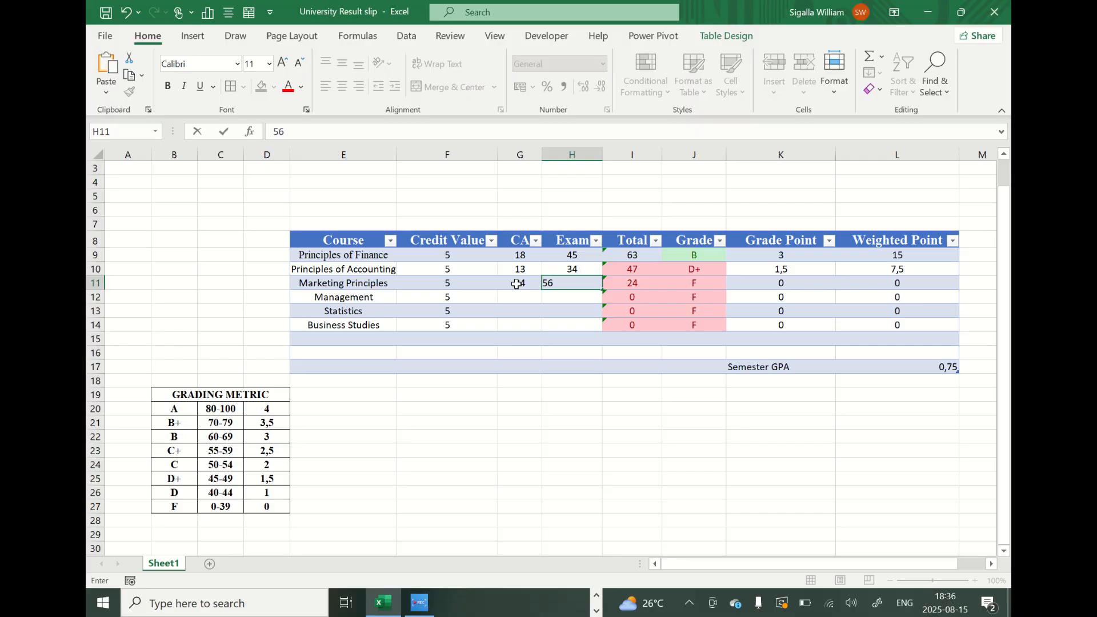
pyautogui.press('Return')
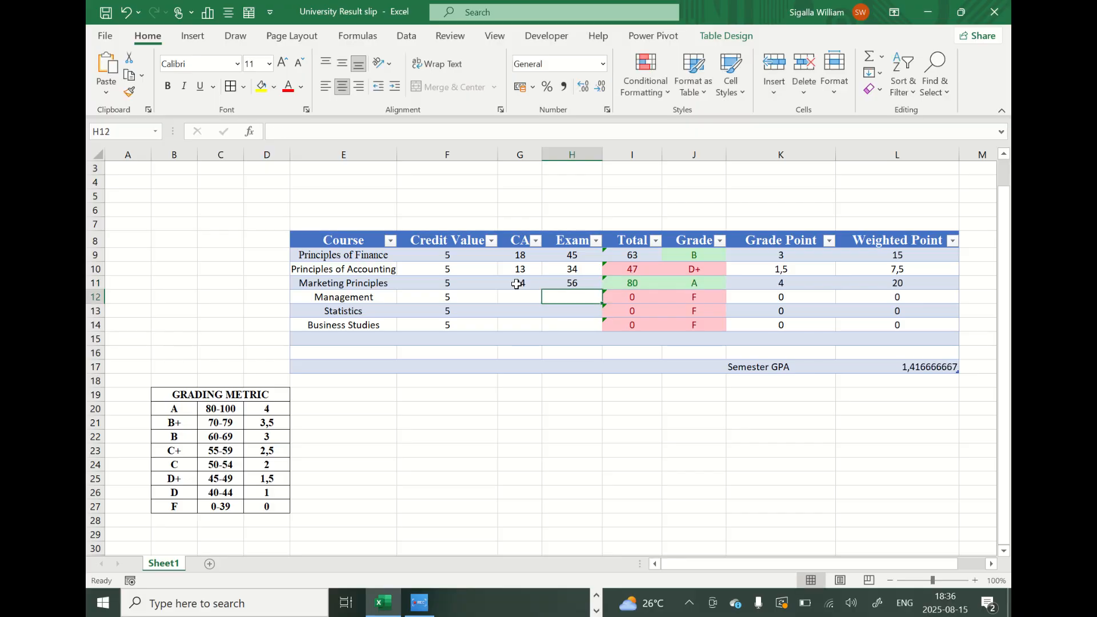
# Enter a CA mark of 20 and an exam mark of 50 for Management.
pyautogui.press('Left')
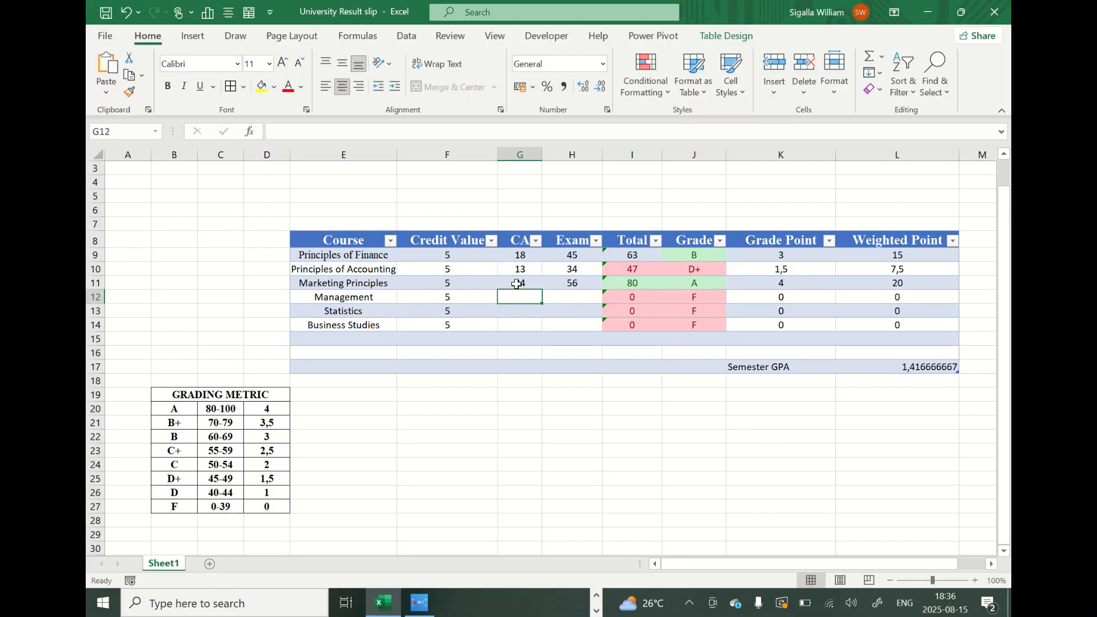
pyautogui.write('2')
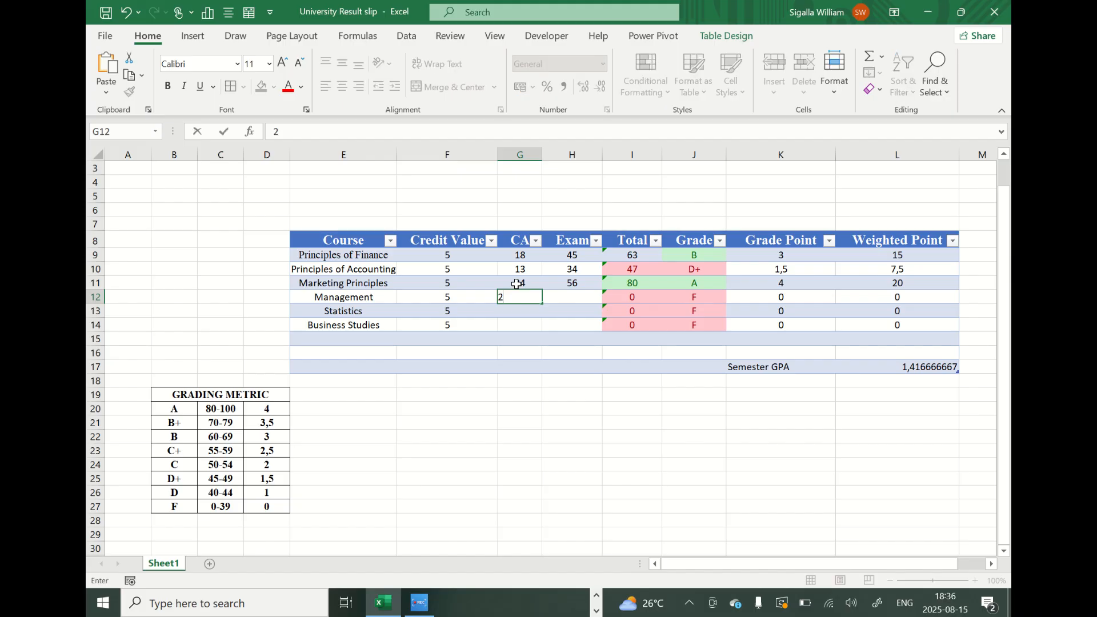
pyautogui.write('0')
pyautogui.press('Tab')
pyautogui.write('40')
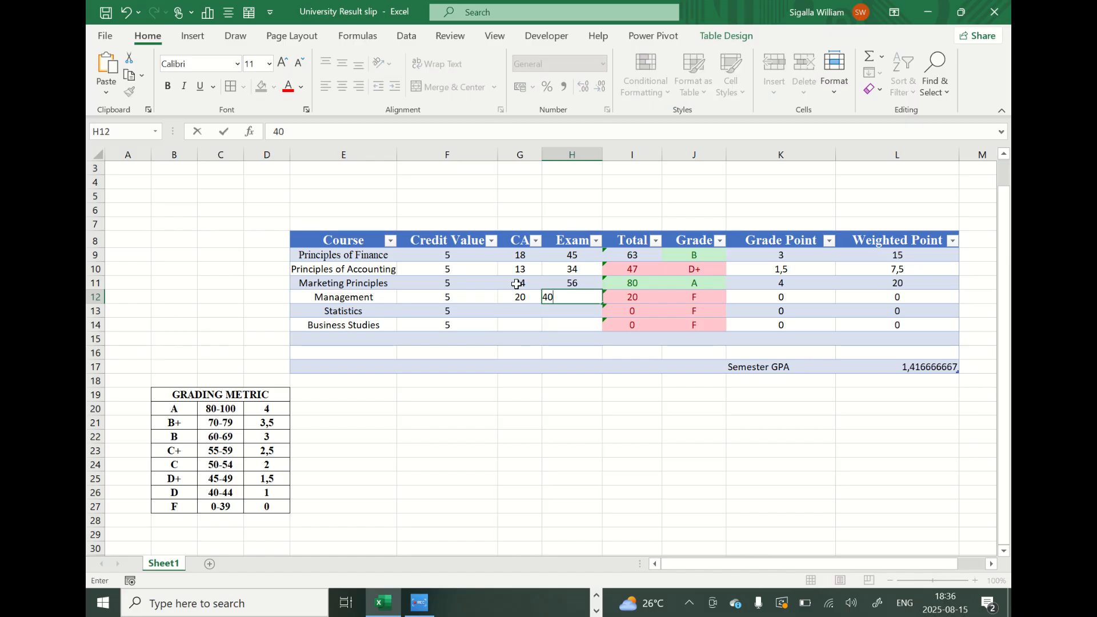
pyautogui.press('BackSpace')
pyautogui.press('BackSpace')
pyautogui.write('50')
pyautogui.press('Return')
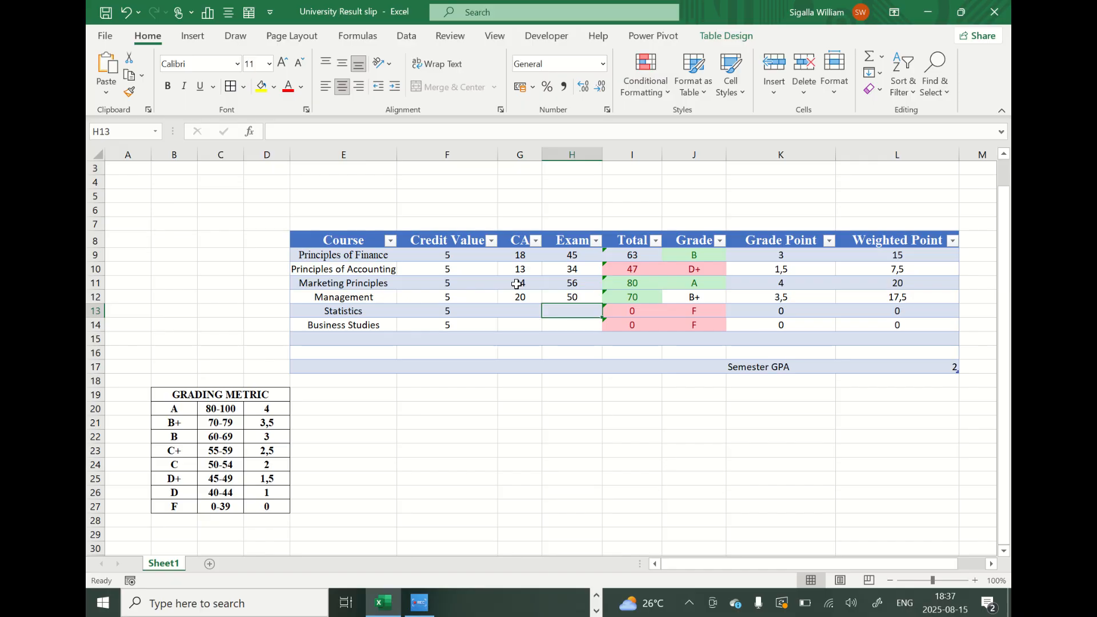
# Enter a CA mark of 16 and an exam mark of 34 for Statistics.
pyautogui.press('Left')
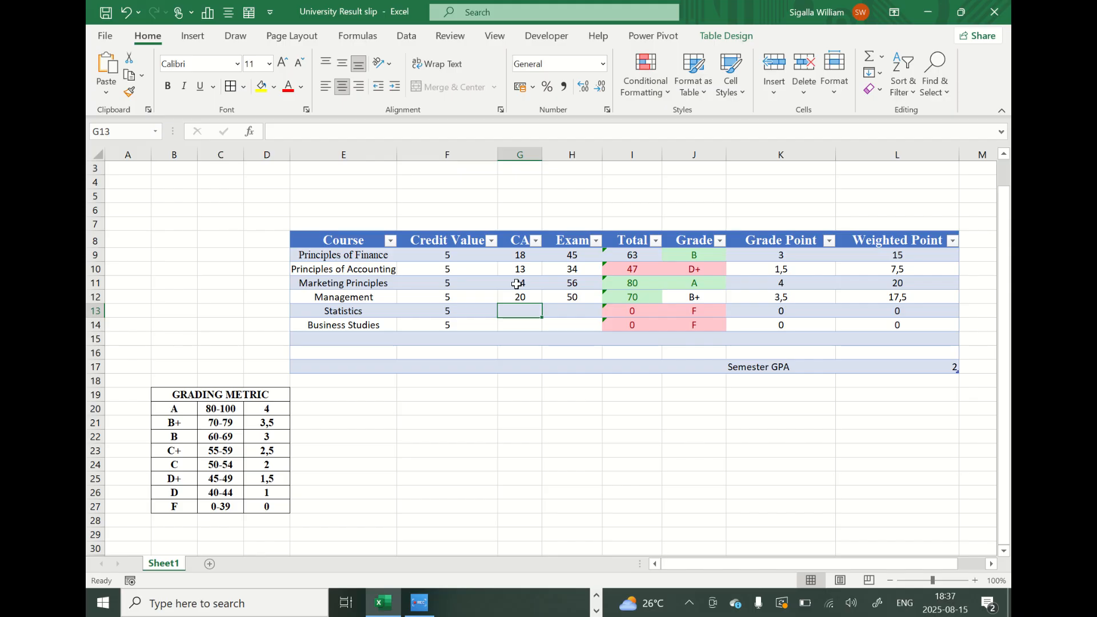
pyautogui.write('16')
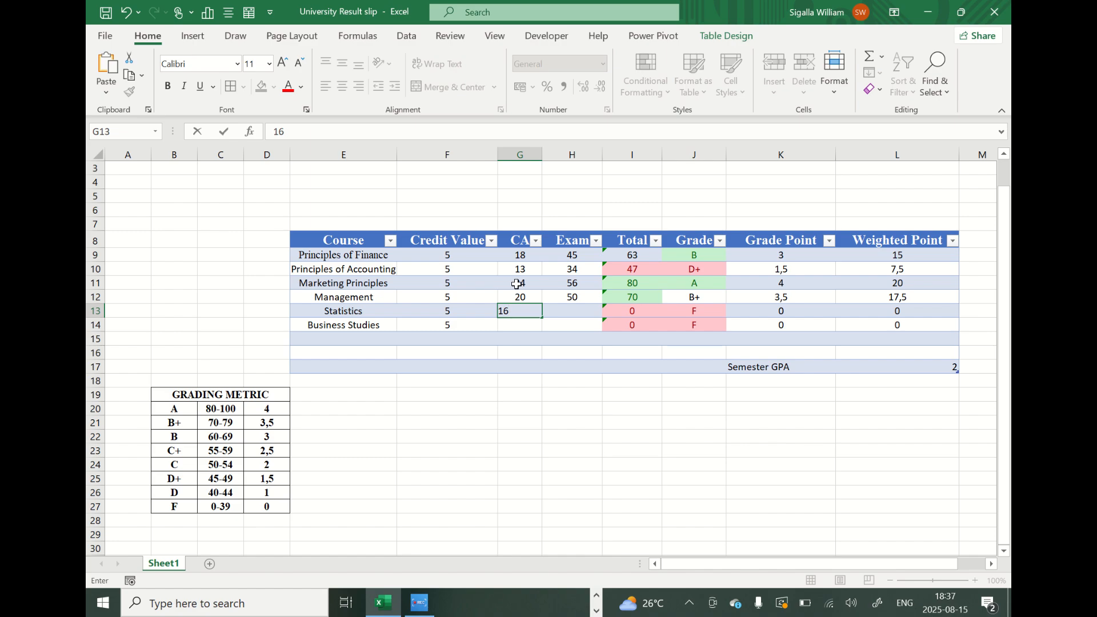
pyautogui.press('Tab')
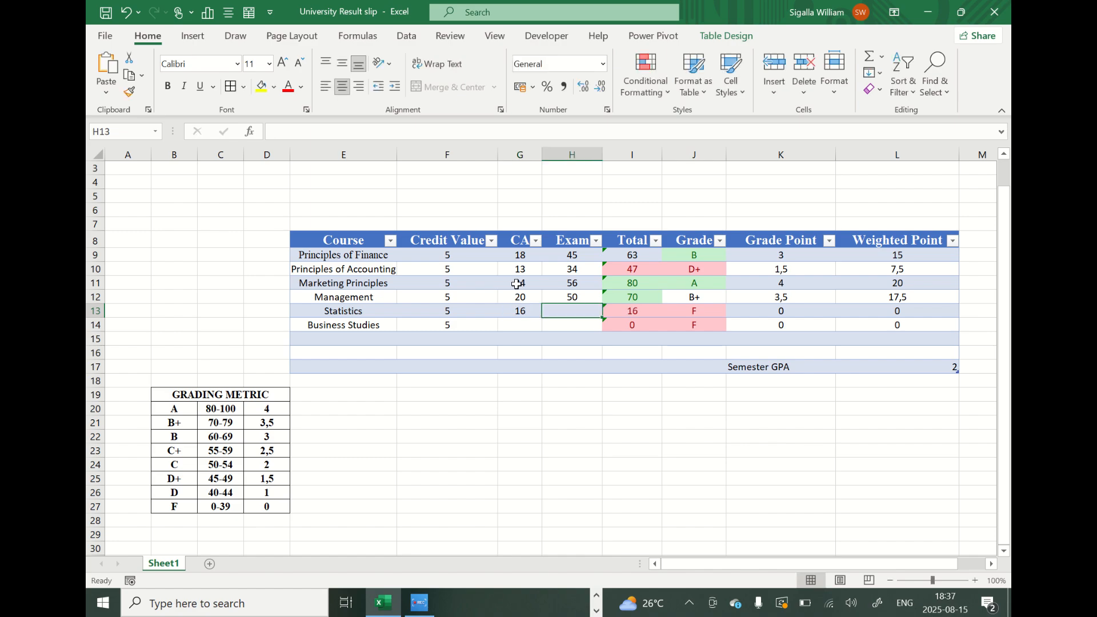
pyautogui.write('34')
pyautogui.press('Return')
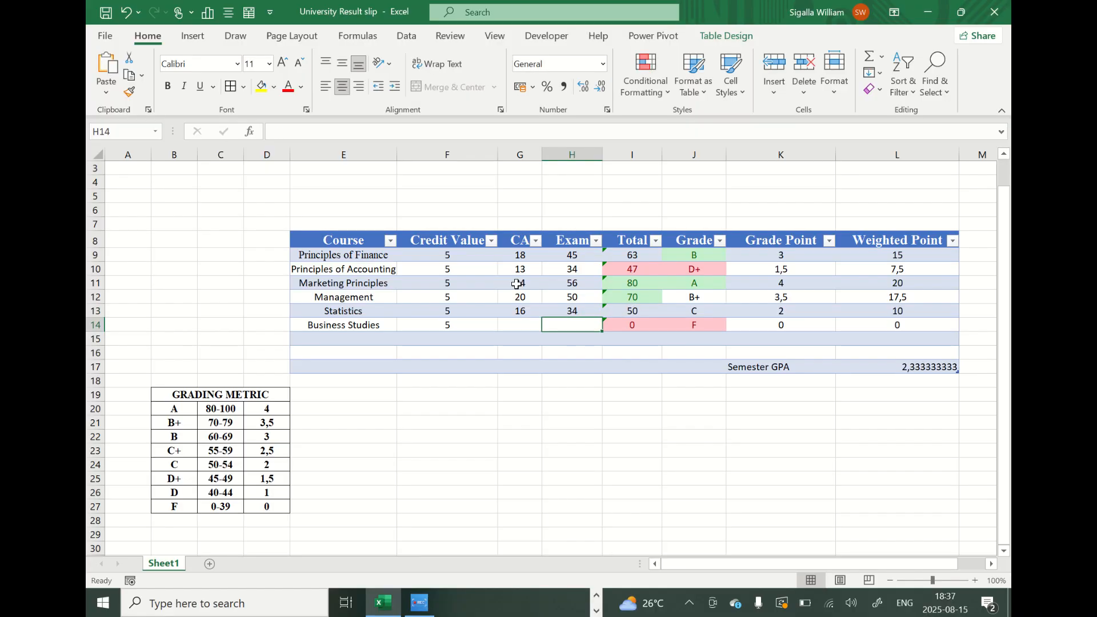
# Enter a CA mark of 21 and an exam mark of 47 for Business Studies.
pyautogui.press('Left')
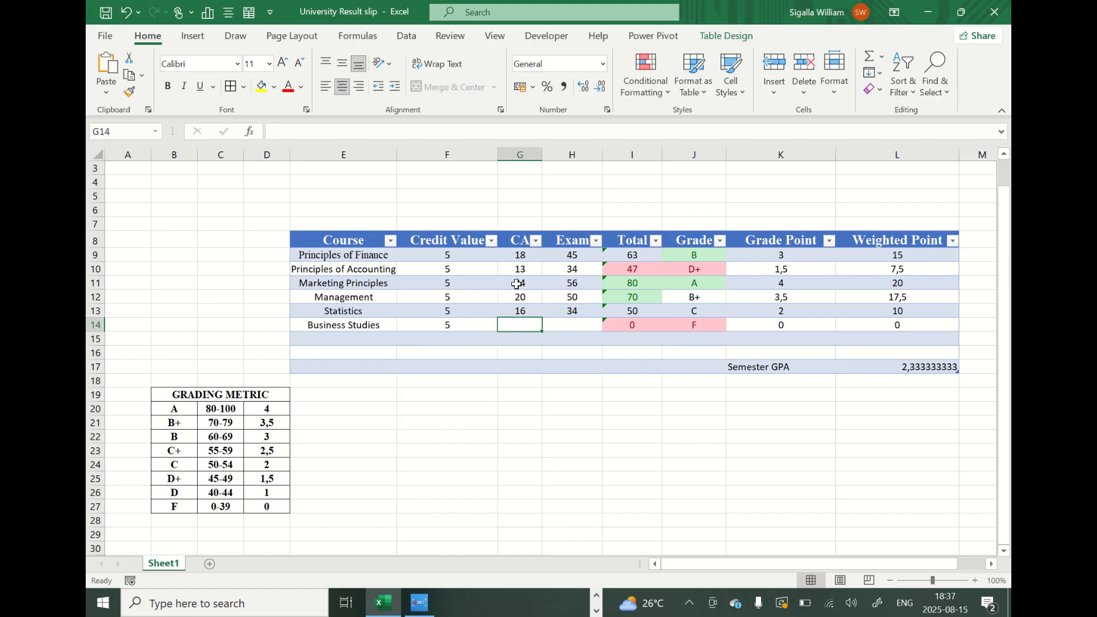
pyautogui.write('21')
pyautogui.press('Tab')
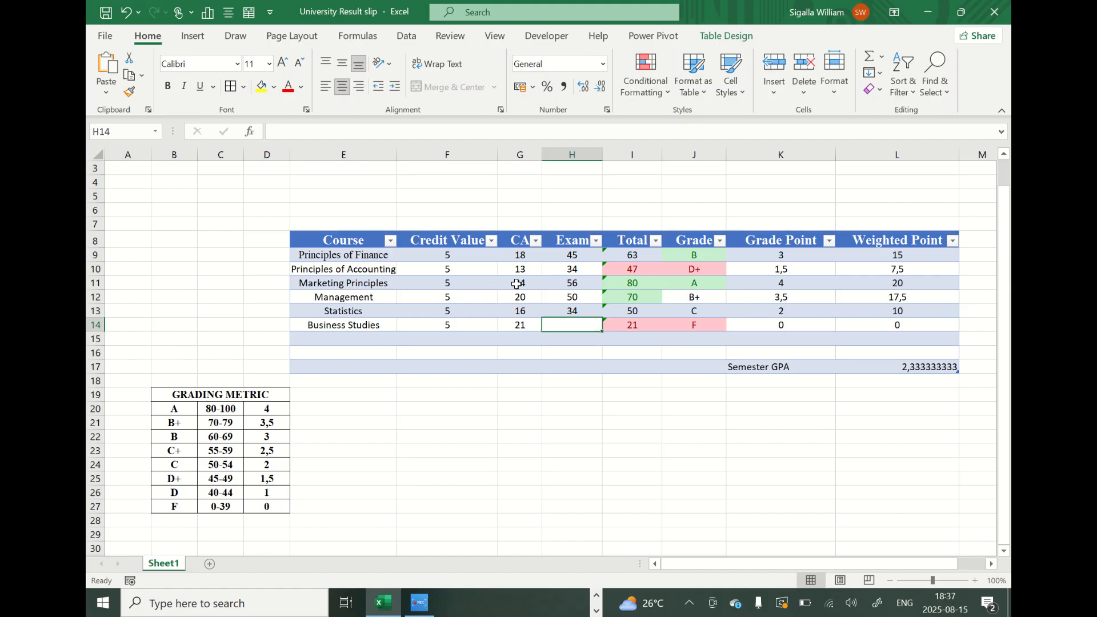
pyautogui.write('47')
pyautogui.press('Return')
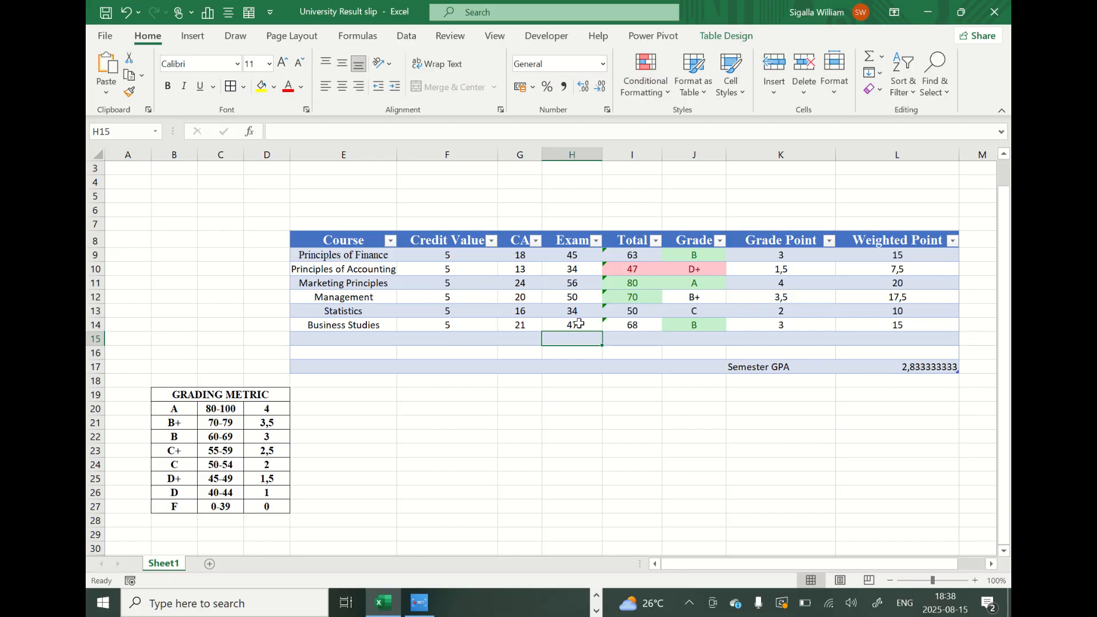
pyautogui.moveTo(425, 610)
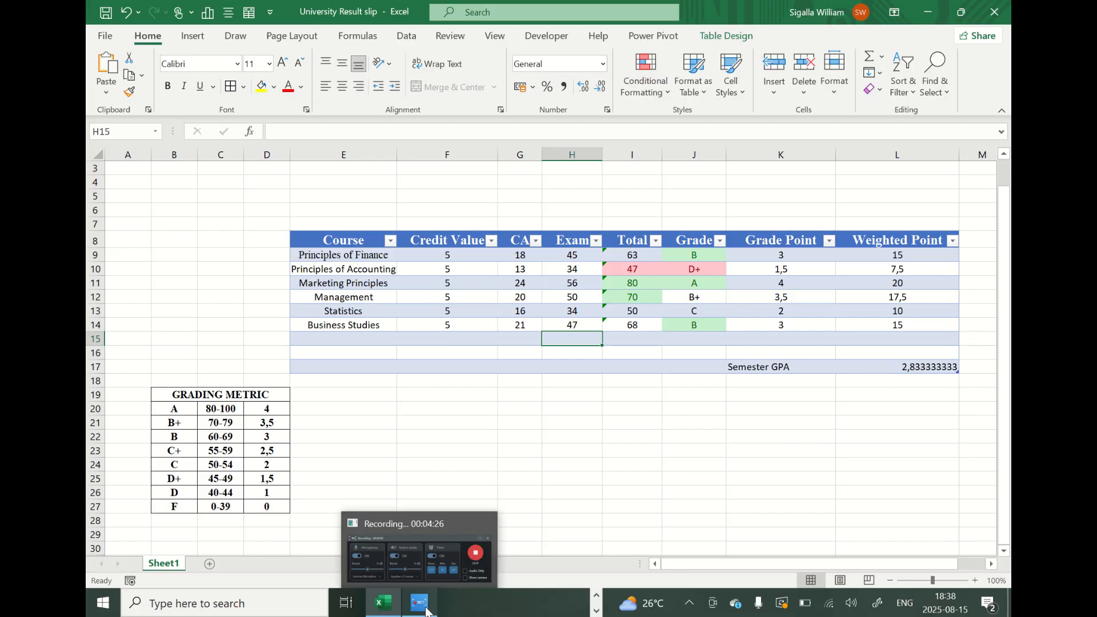